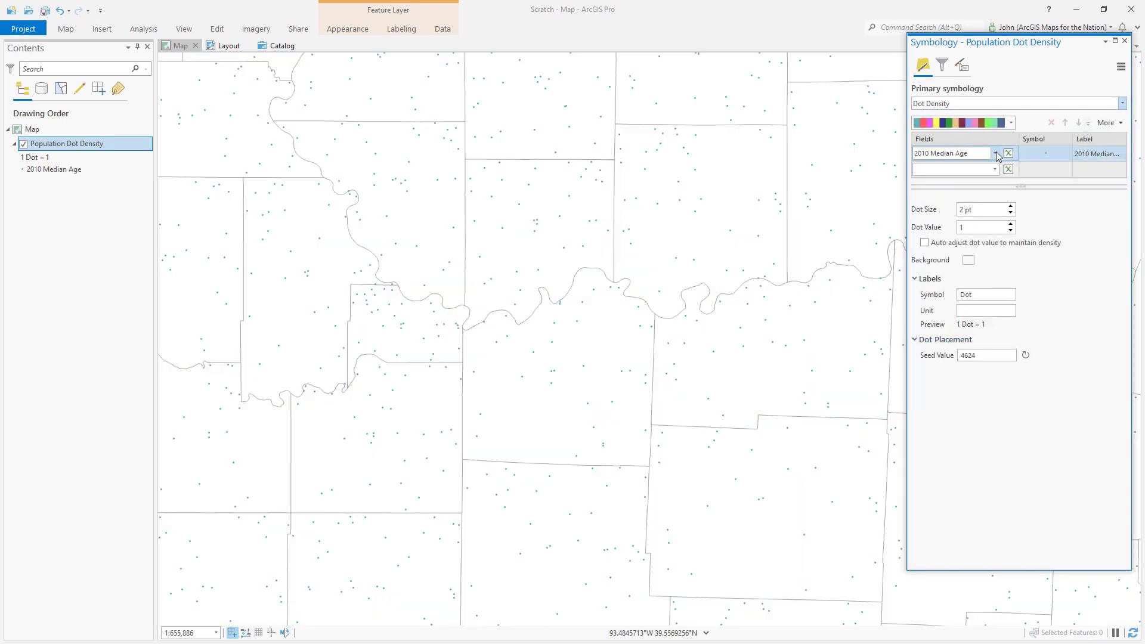
Step: Base the dots on 2010 Total Population, then search Google for 'esri calcite icons'
click(995, 153)
click(953, 182)
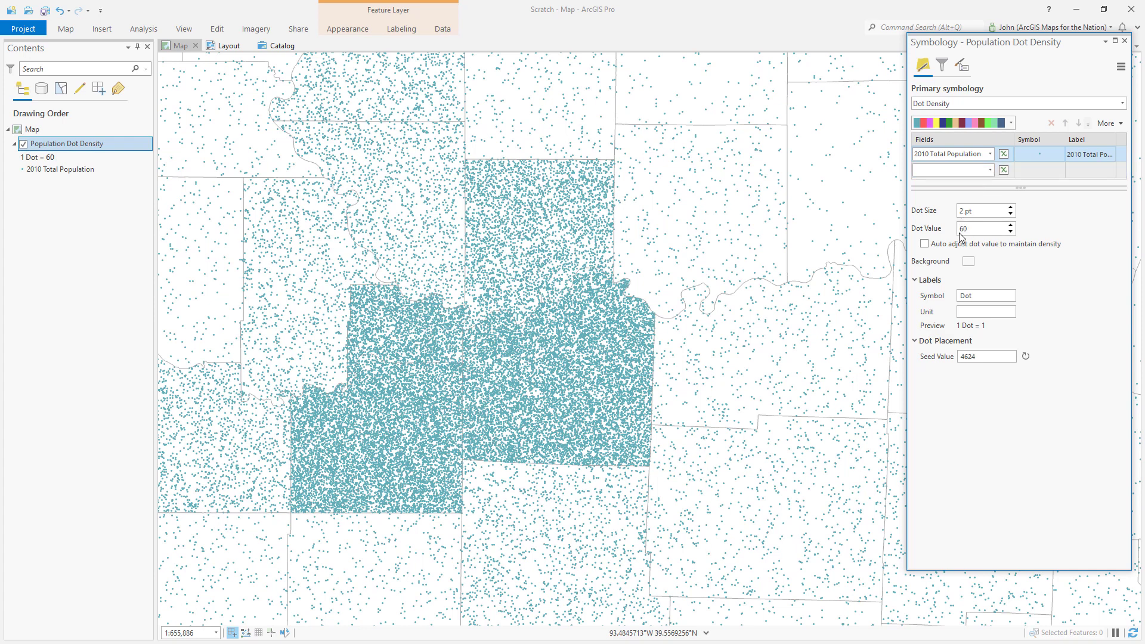
click(1038, 153)
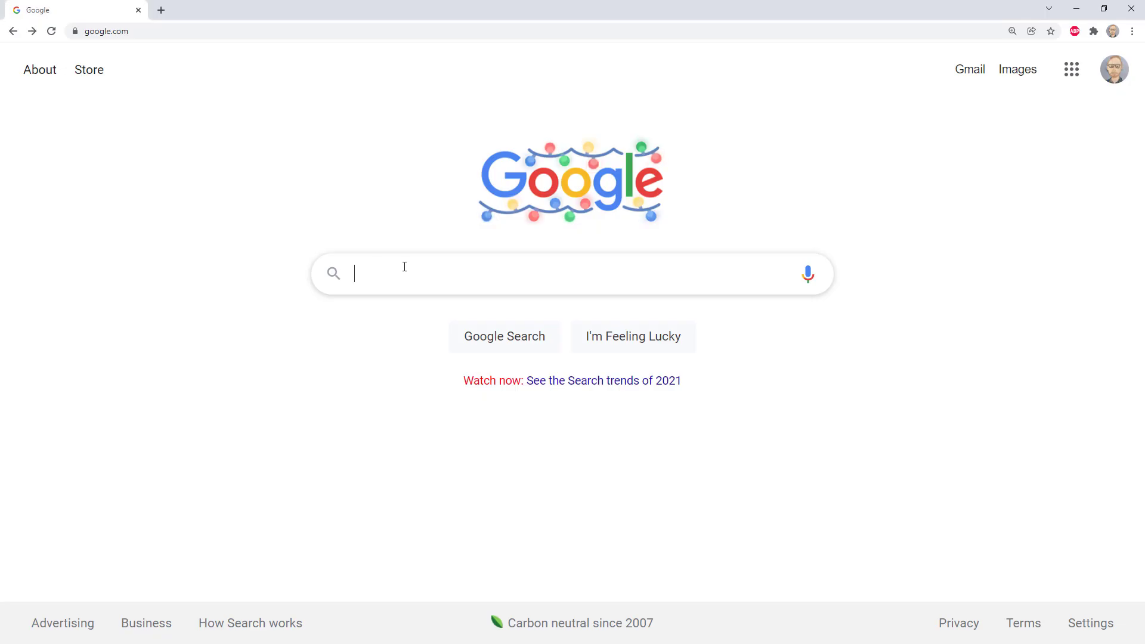
text(esri calcite icon)
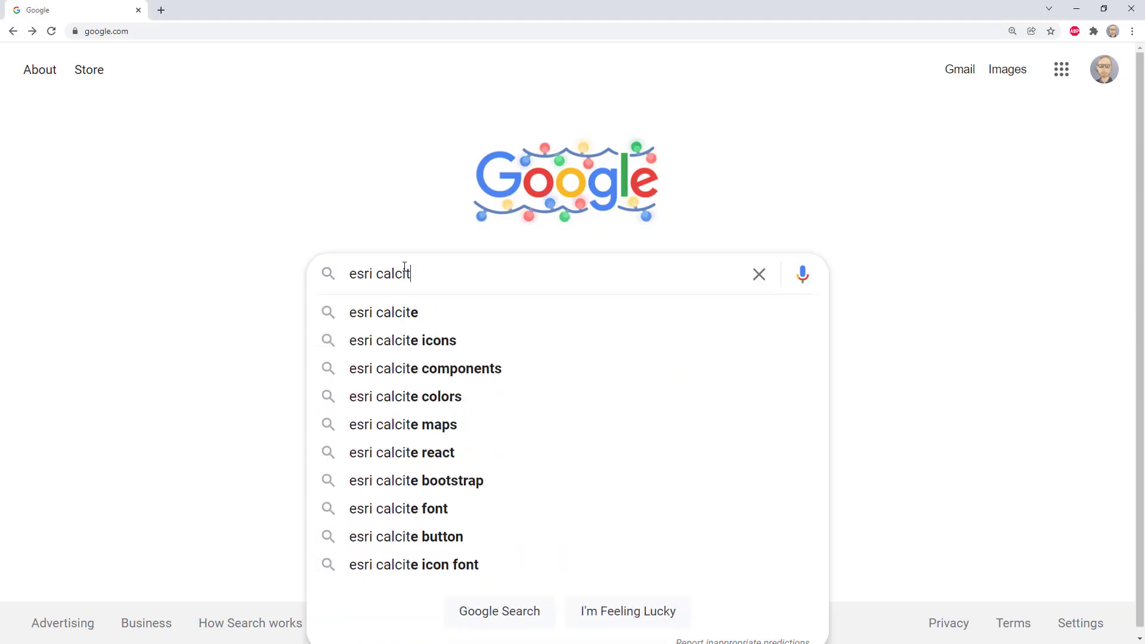
text(s)
key(Return)
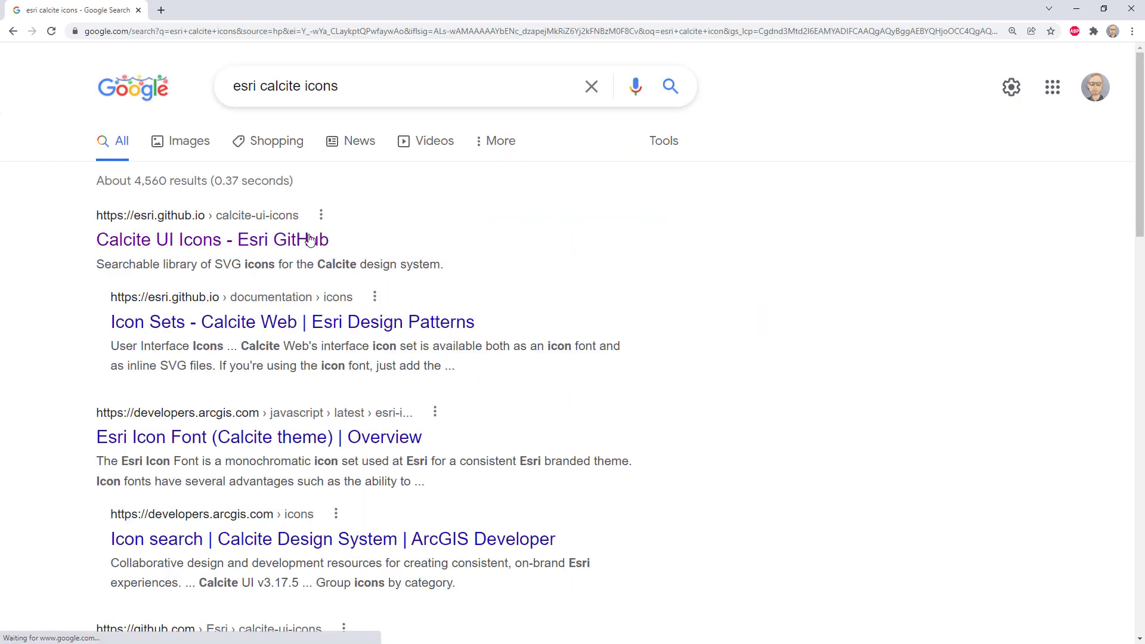
Step: Download the 16 px person-2 SVG icon from the Calcite UI Icons site
click(293, 241)
drag(1140, 70, 1140, 447)
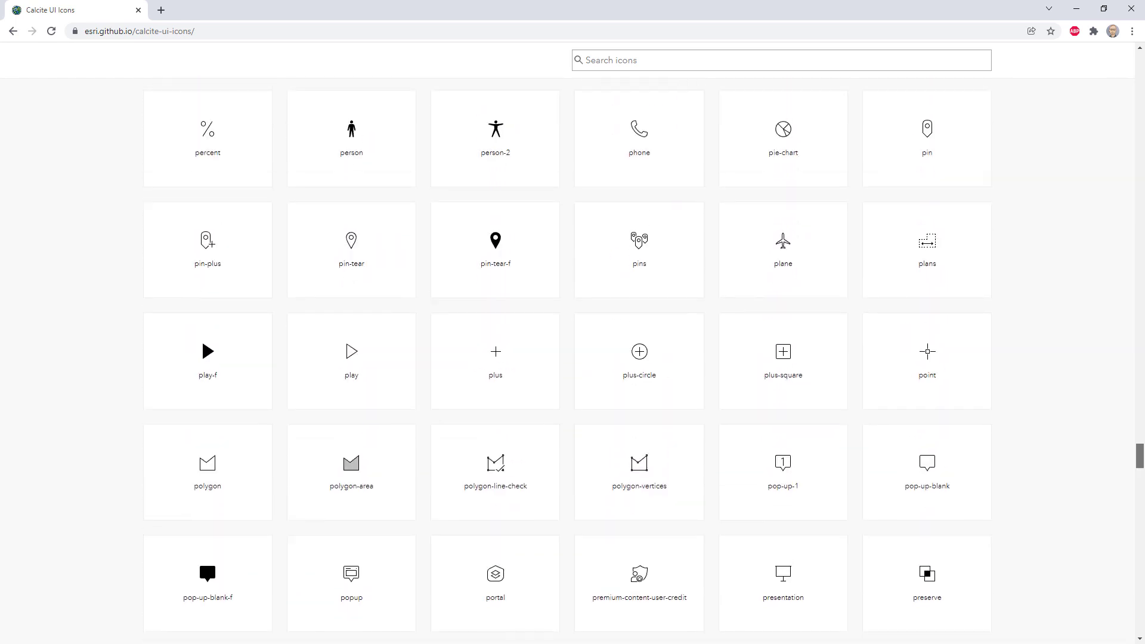
click(500, 324)
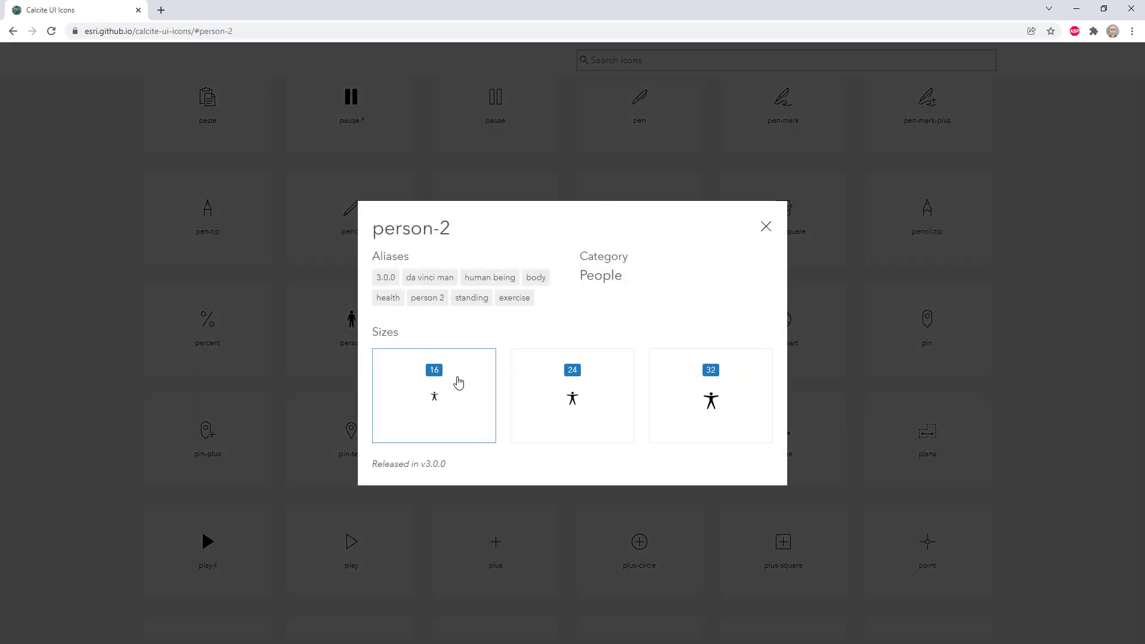
click(436, 401)
right_click(576, 330)
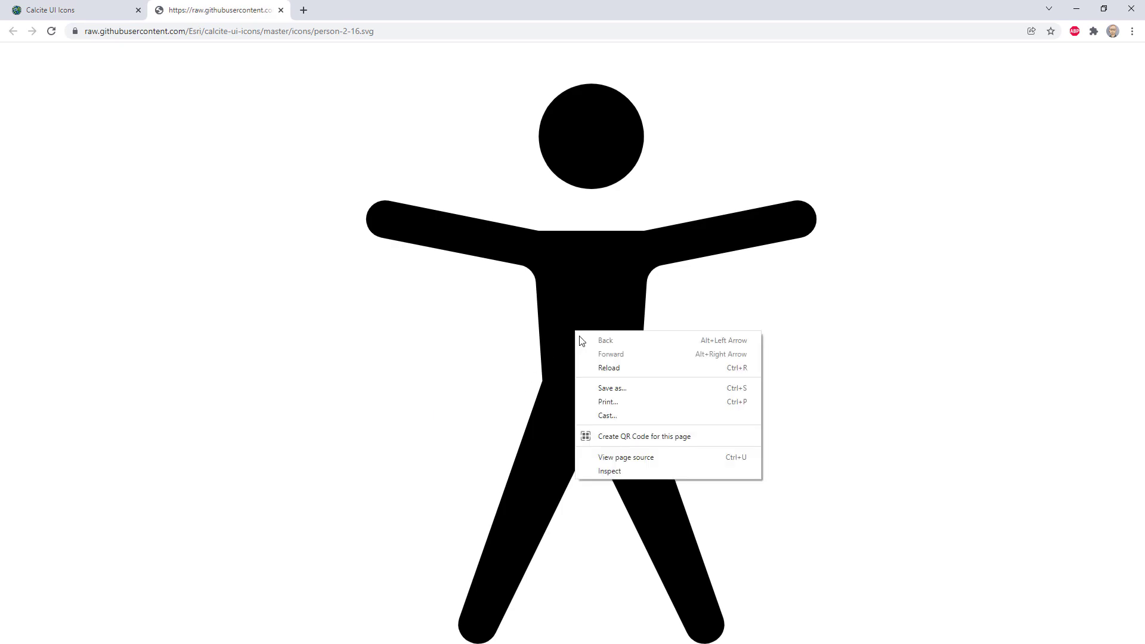
click(615, 391)
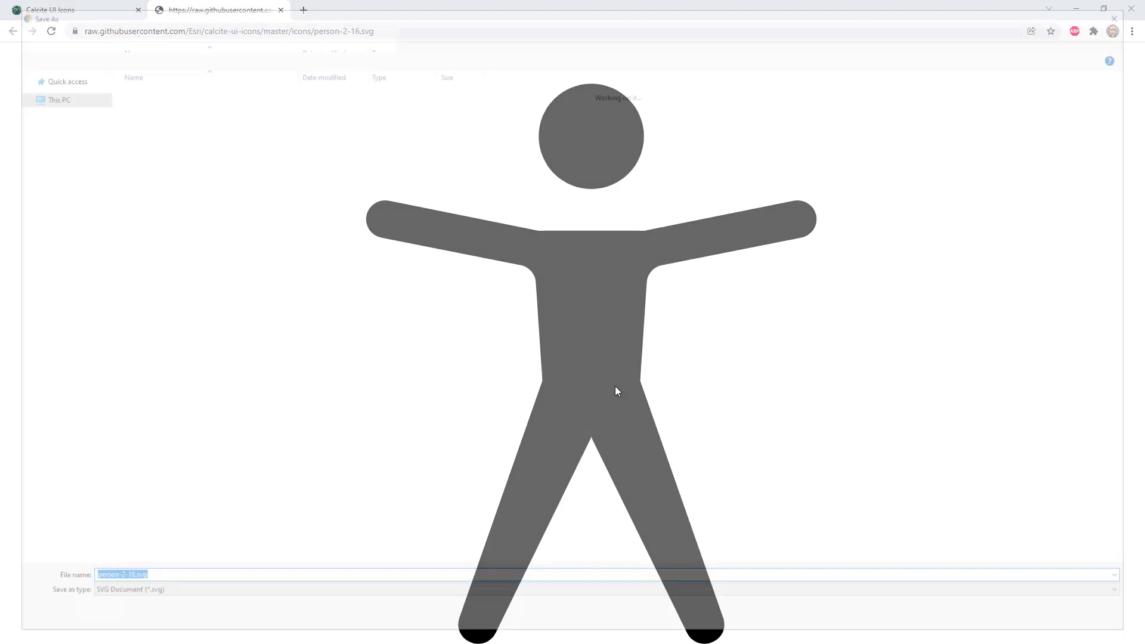
click(1042, 624)
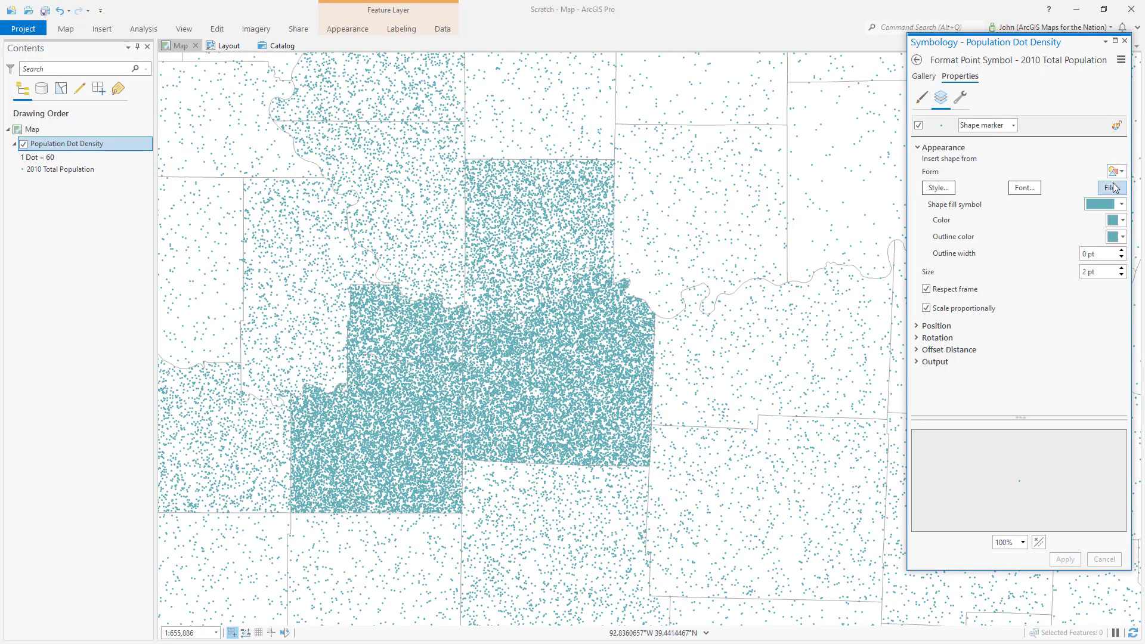
Step: Use the downloaded person-2-16.svg file as the dot marker shape and apply it
click(1110, 187)
click(438, 145)
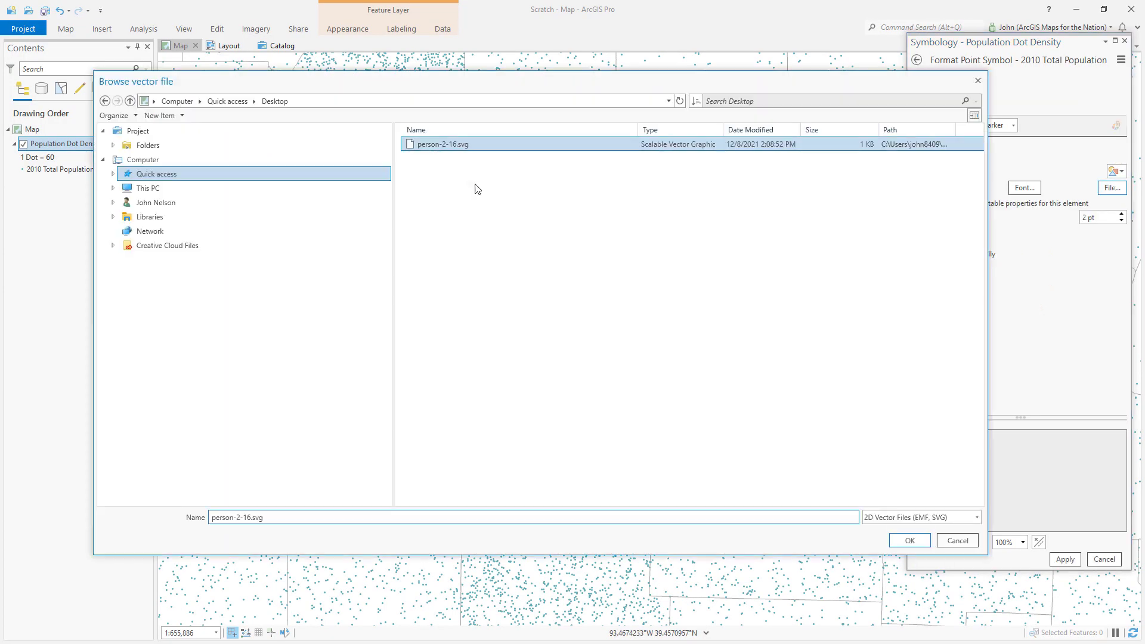
click(907, 541)
click(1064, 558)
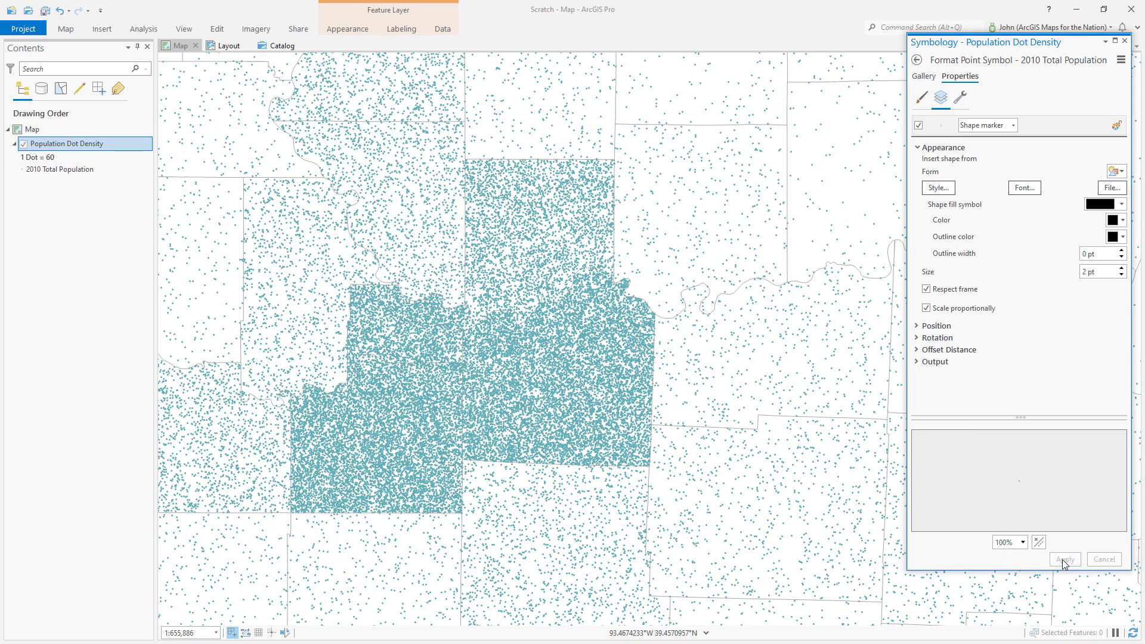
Step: Set the dot size to 20 pt and the dot value to 100 people per icon
click(916, 60)
text(1)
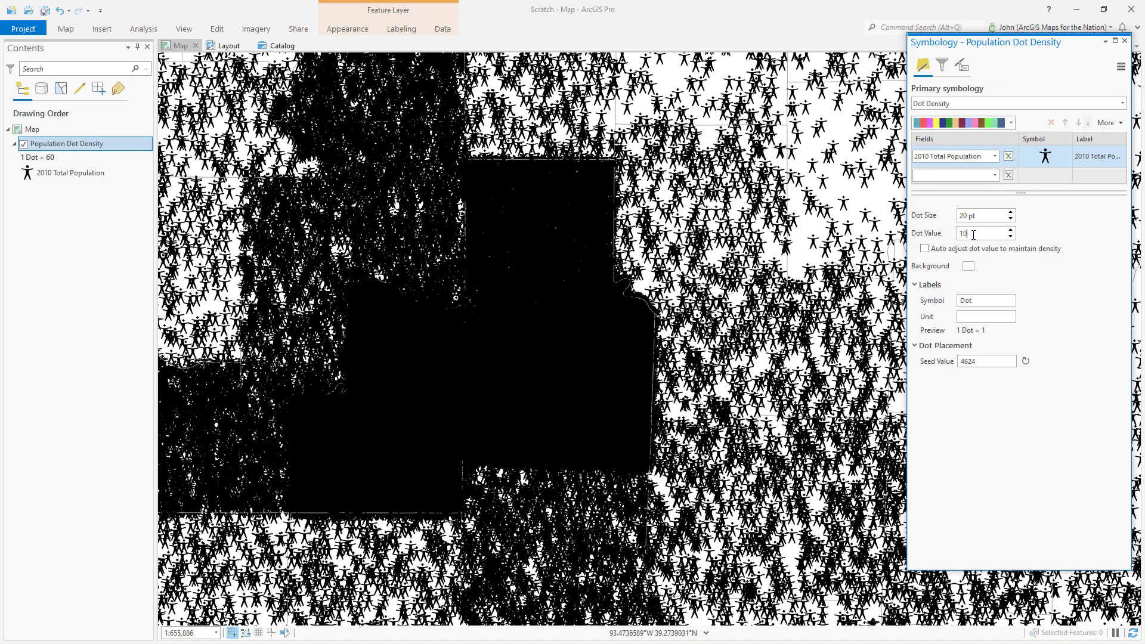
text(0)
key(Return)
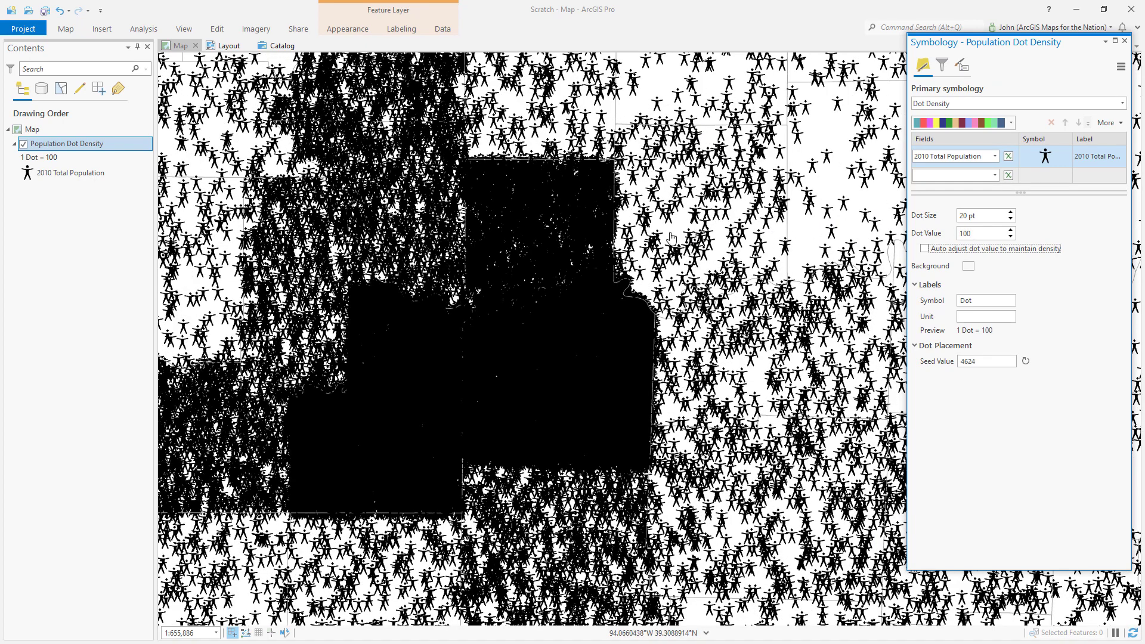
scroll(670, 238, up, 5)
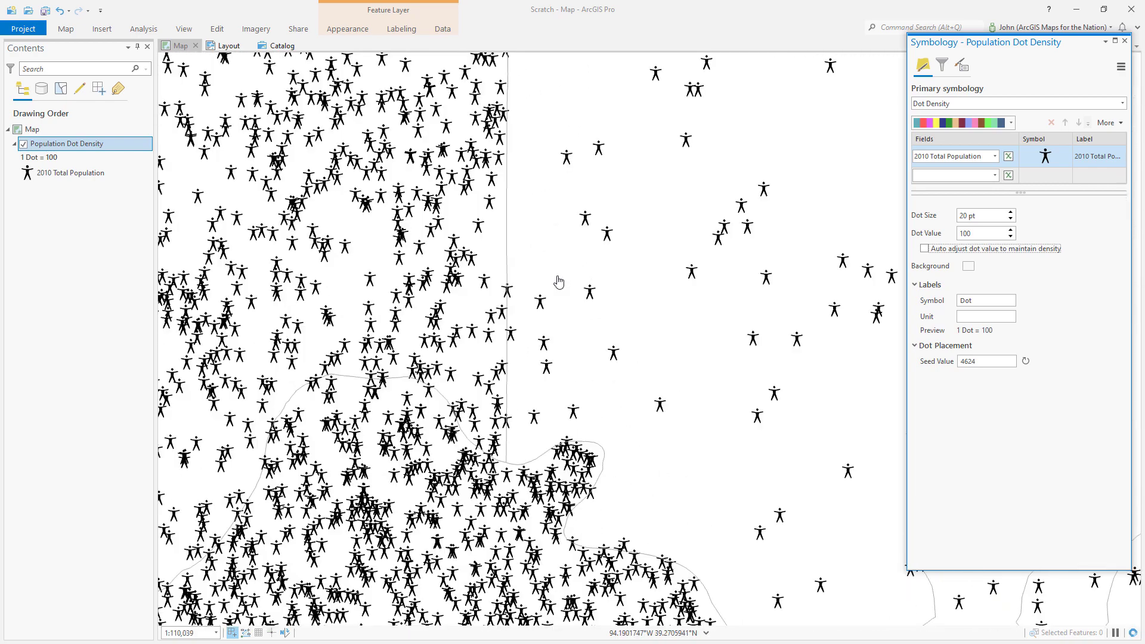
Step: Change the person shape's fill from solid to a gradient fill
click(1045, 156)
click(1120, 205)
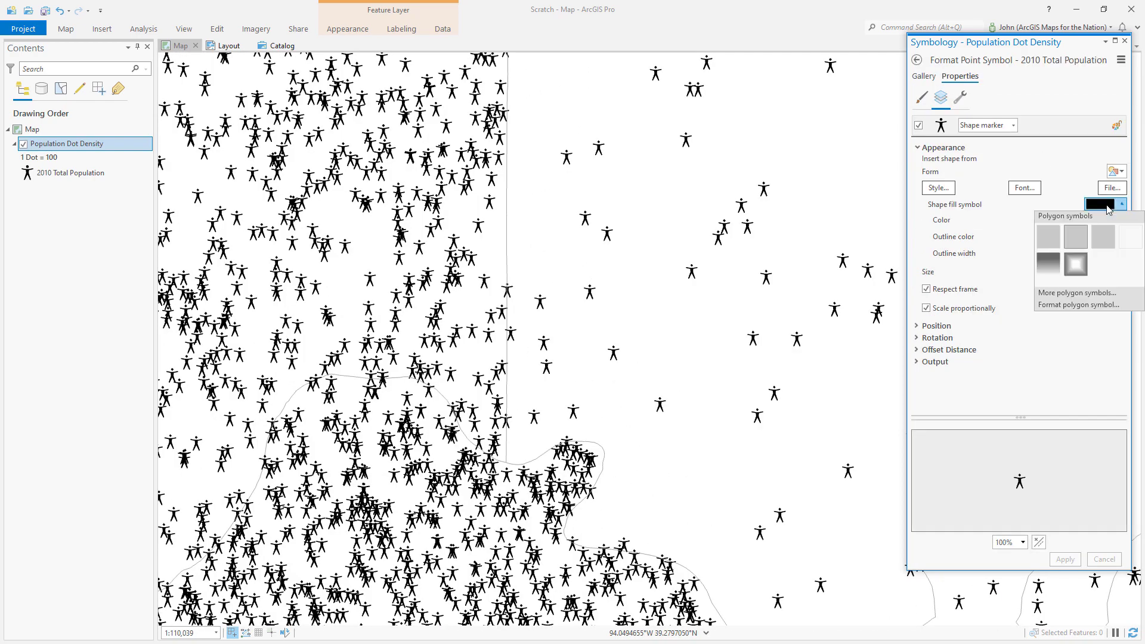
click(1066, 305)
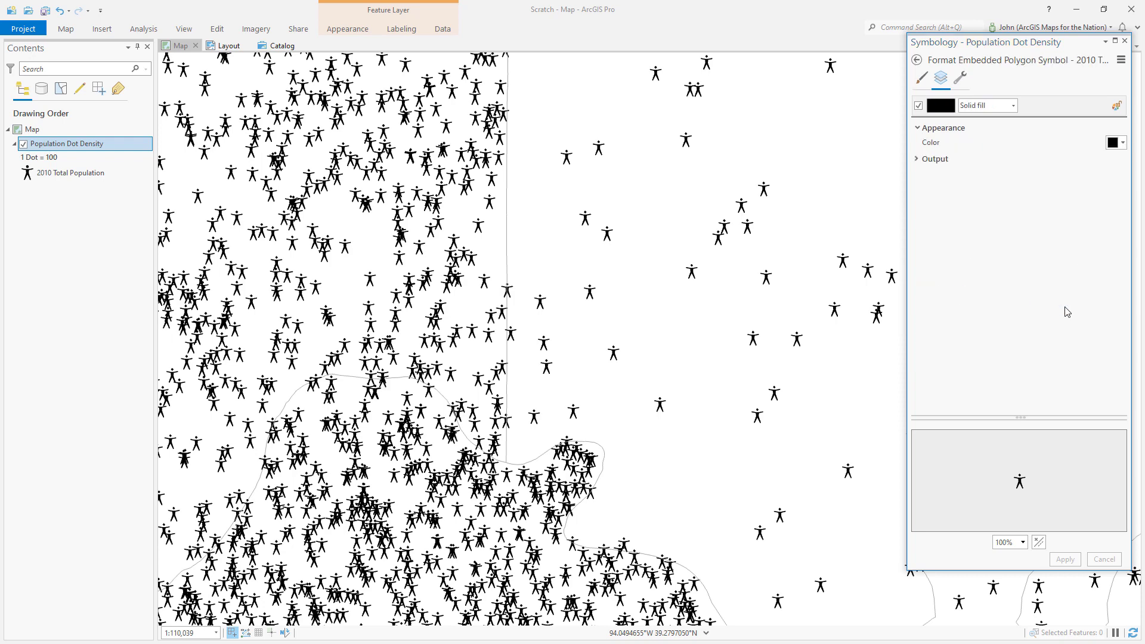
click(1012, 109)
click(984, 146)
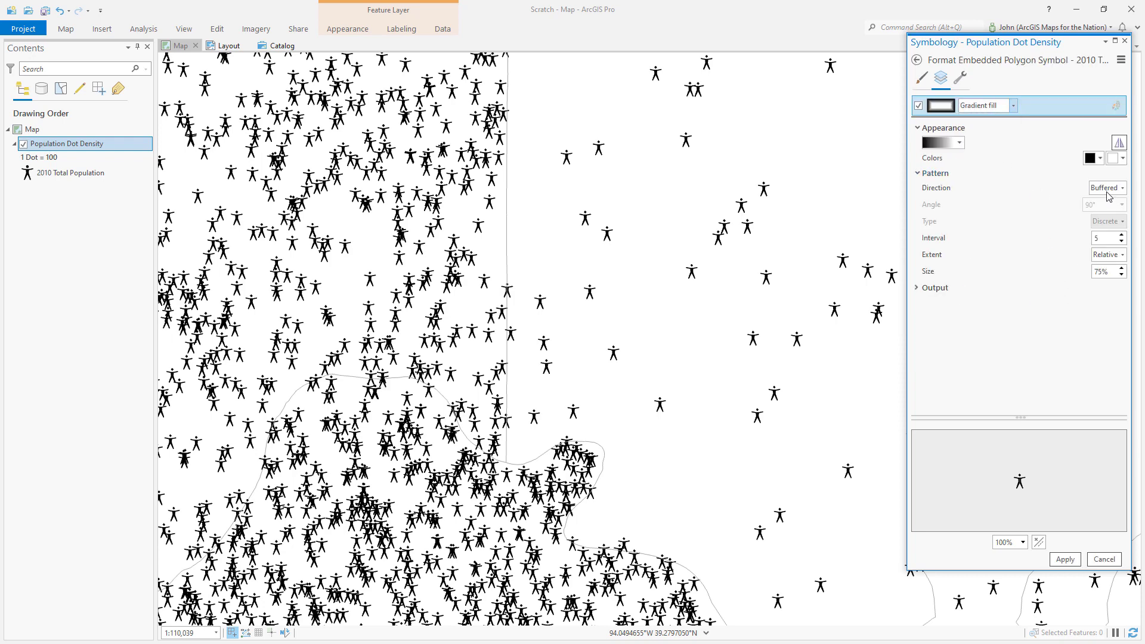
Step: Make the gradient linear and continuous from light blue to dark blue, and apply it to the map
click(1107, 189)
click(1106, 199)
click(1107, 221)
click(1112, 247)
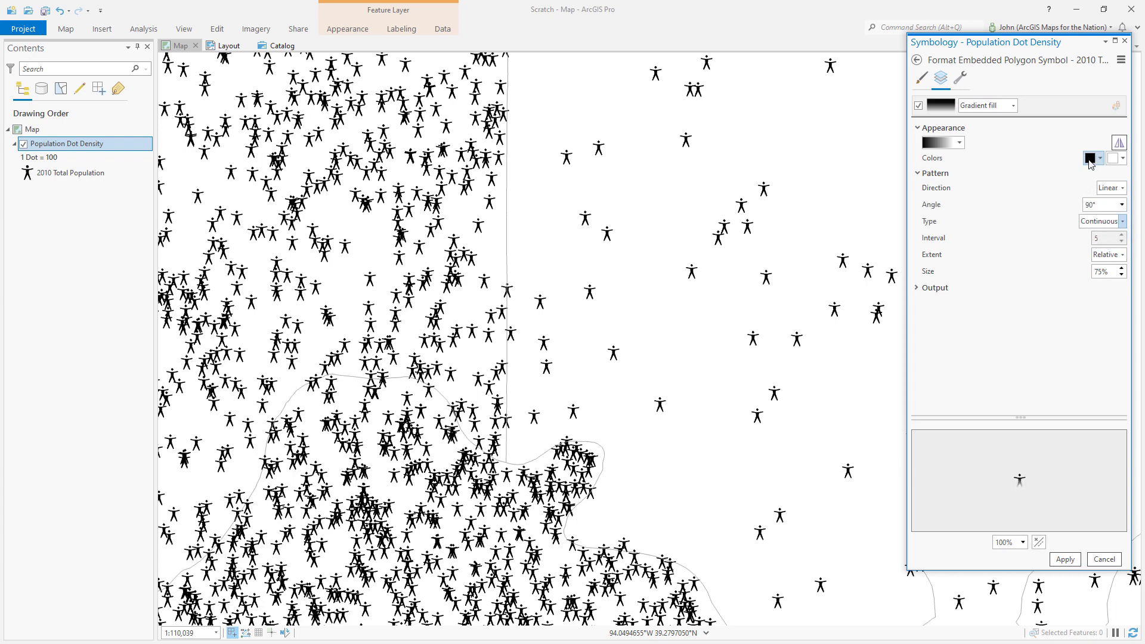
click(1091, 160)
click(1092, 237)
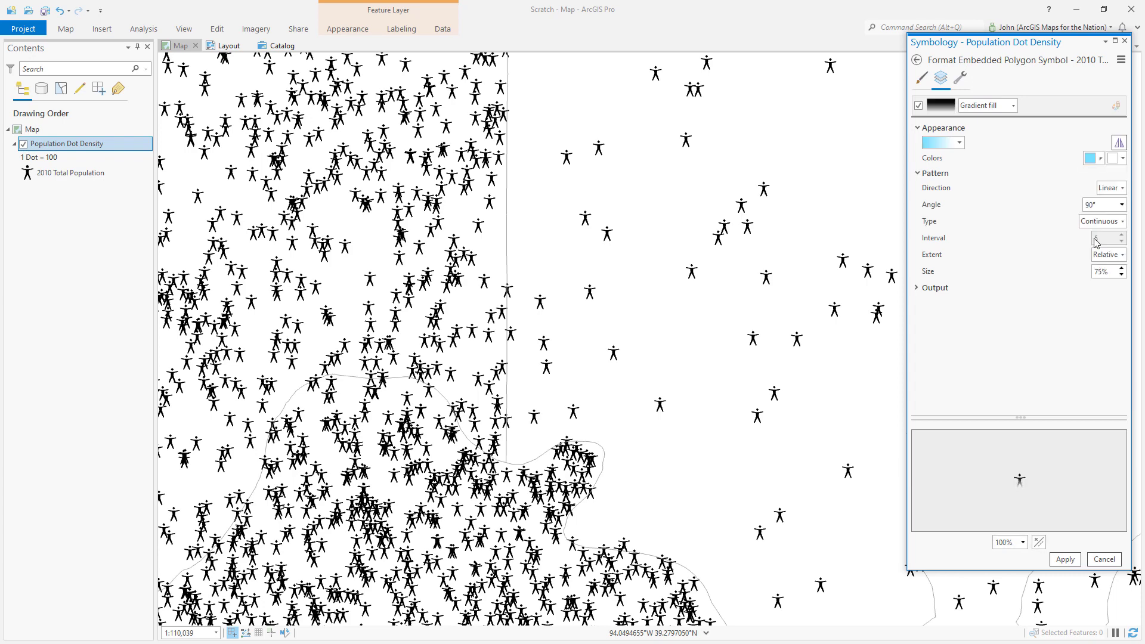
click(1121, 160)
click(1109, 277)
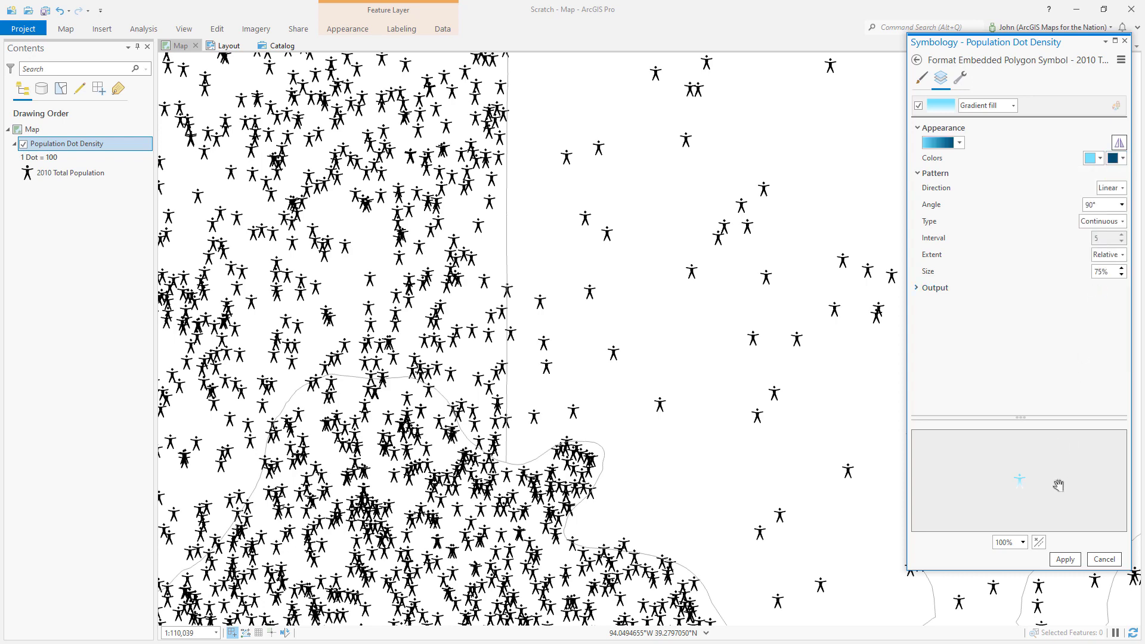
click(1064, 559)
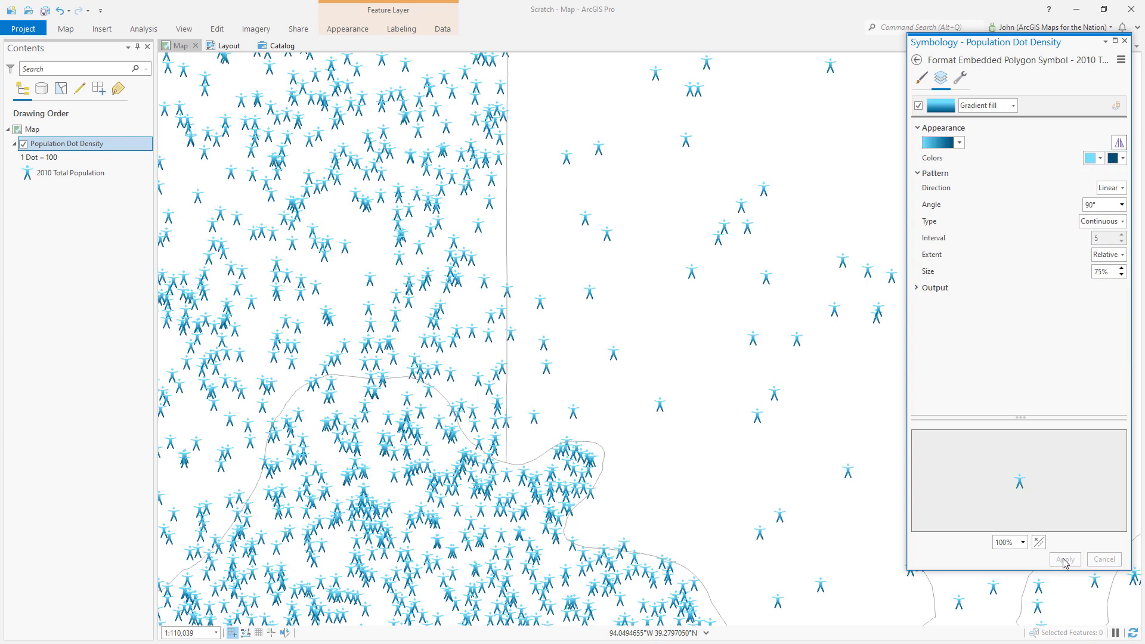
scroll(763, 267, down, 1)
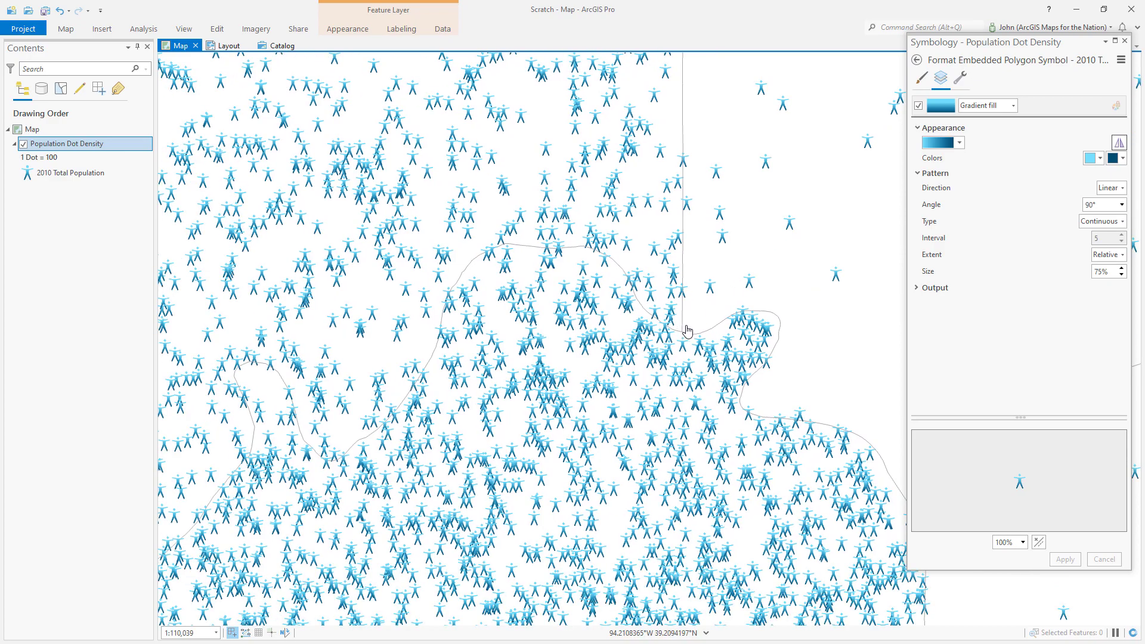
scroll(677, 317, down, 1)
drag(677, 318, 818, 340)
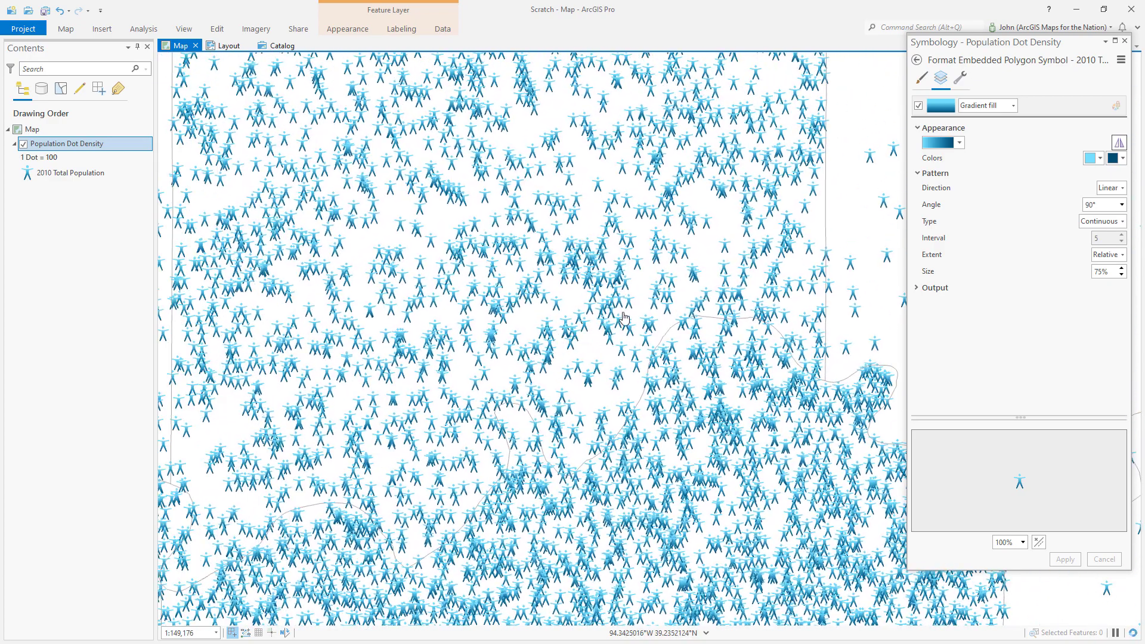
drag(427, 327, 581, 367)
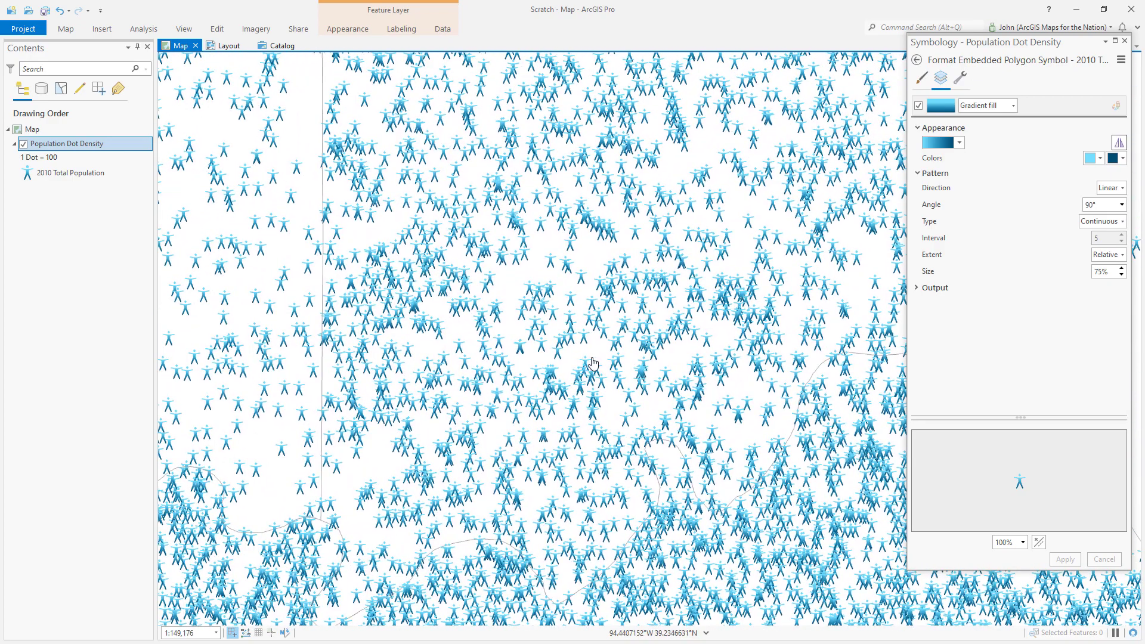